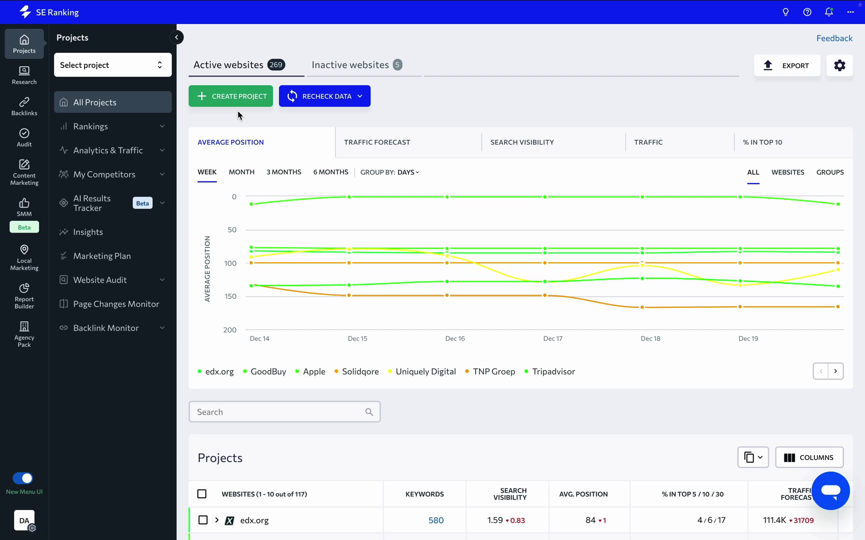
Step: Begin a new project from the All Projects page to bring up the Create project form
left_click(228, 100)
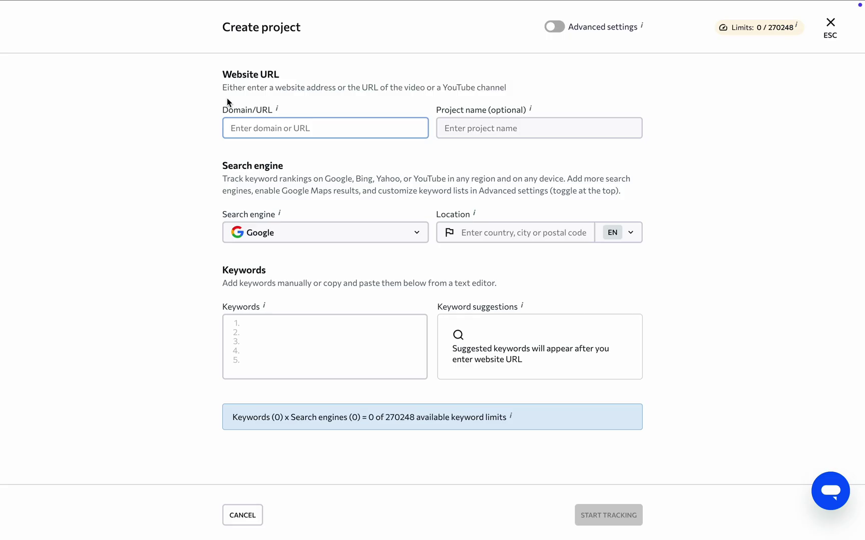
Step: Enter gymshark.com as the domain and name the project Gymshark
type("gymshark.com")
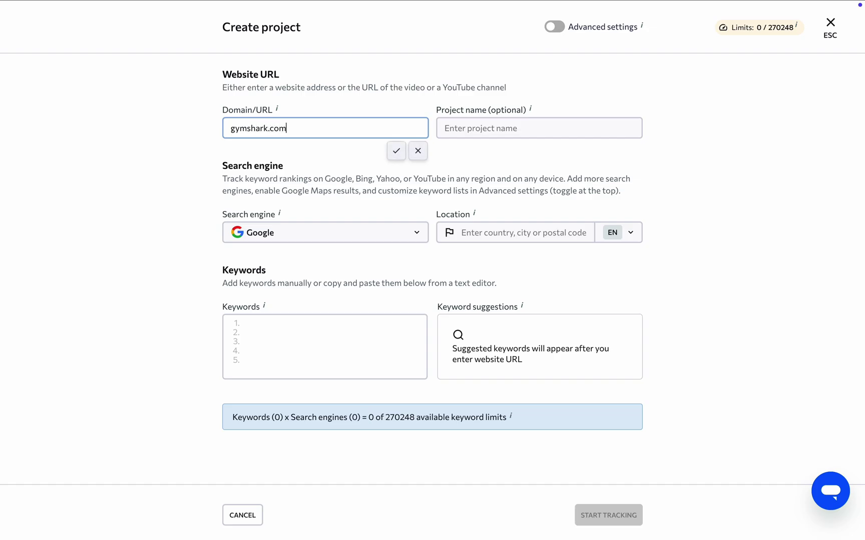
key("Return")
left_click(538, 128)
type("Gym")
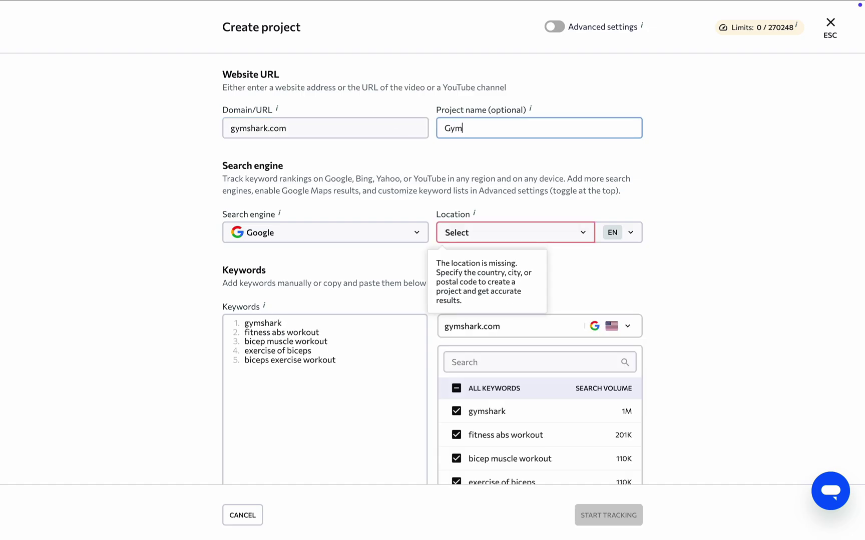
type("shark")
Step: Keep Google as the search engine and review the results language options
left_click(385, 231)
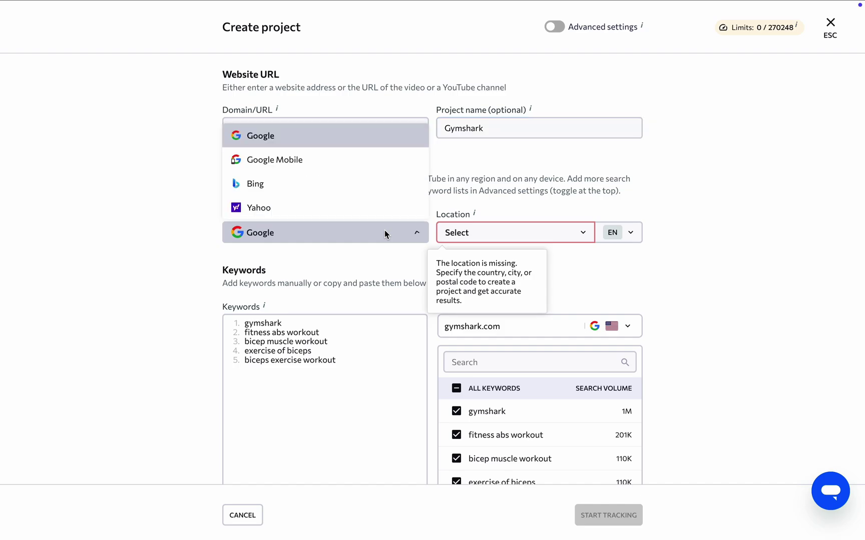
left_click(385, 137)
left_click(615, 230)
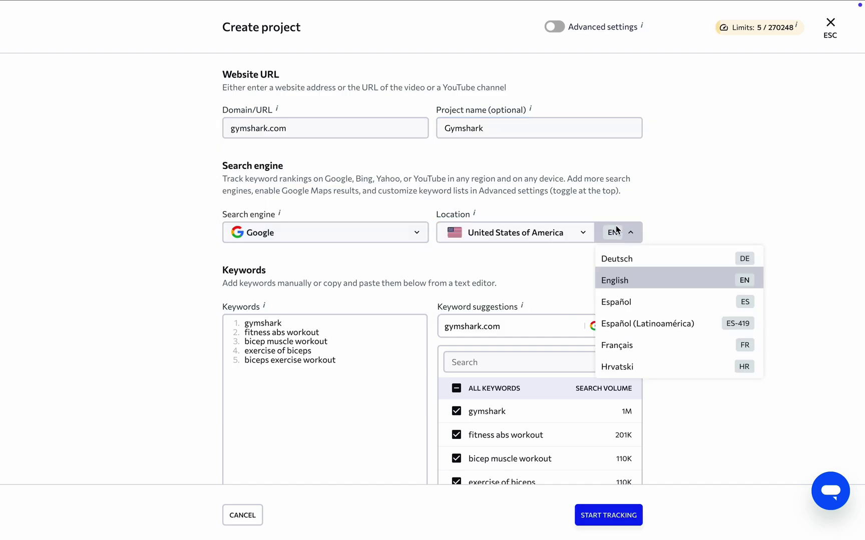
Step: Tick seven suggested keywords, bringing the list to 13 keywords
scroll(626, 315, "down", 2)
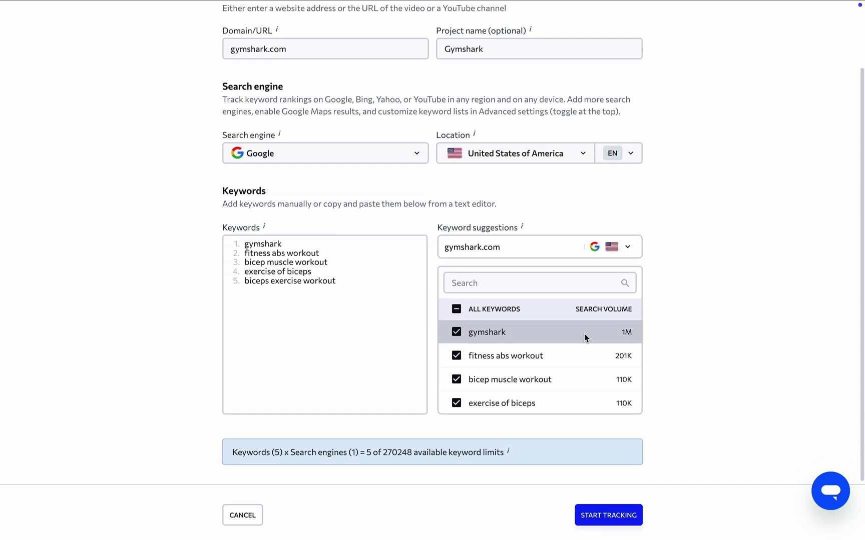
scroll(565, 342, "down", 3)
left_click(455, 331)
left_click(456, 335)
left_click(455, 362)
left_click(456, 385)
left_click(456, 345)
left_click(456, 369)
left_click(456, 393)
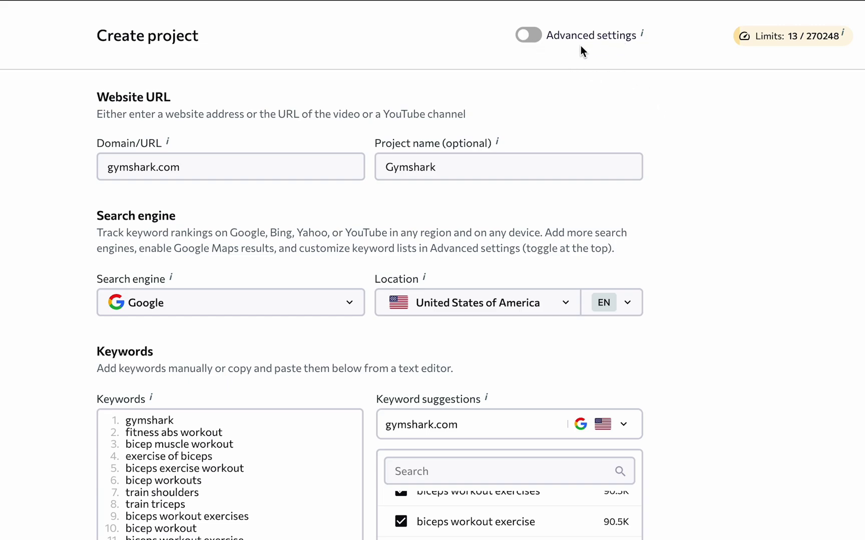
Step: Switch to advanced settings, enter gymshark.com with *.domain/* domain type, and name it Gymshark
left_click(529, 34)
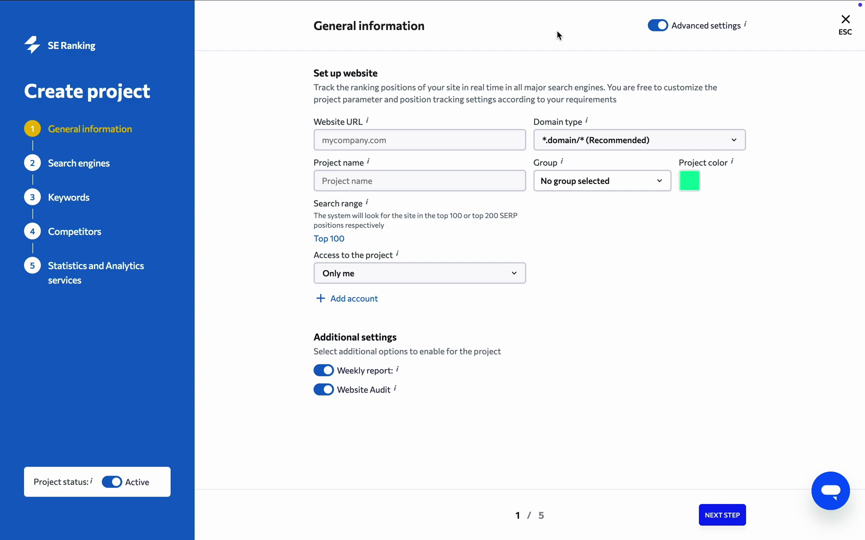
left_click(449, 142)
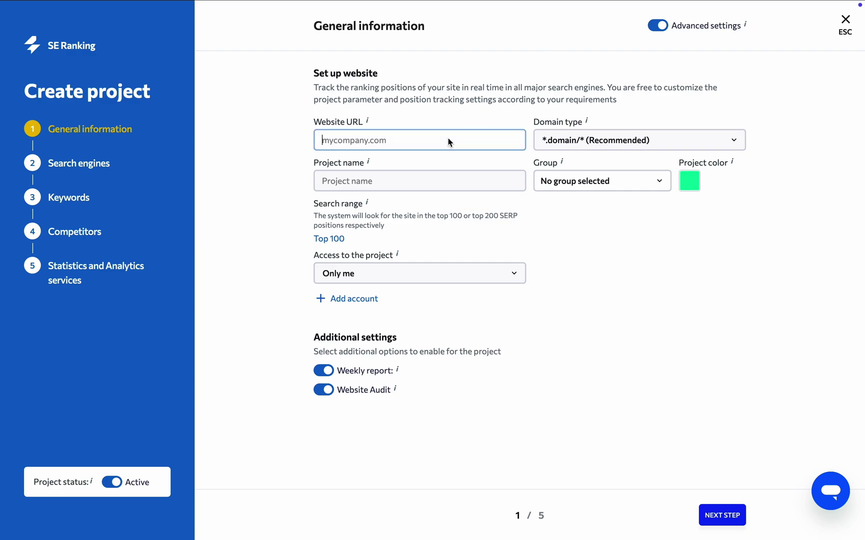
type("gymshark.com")
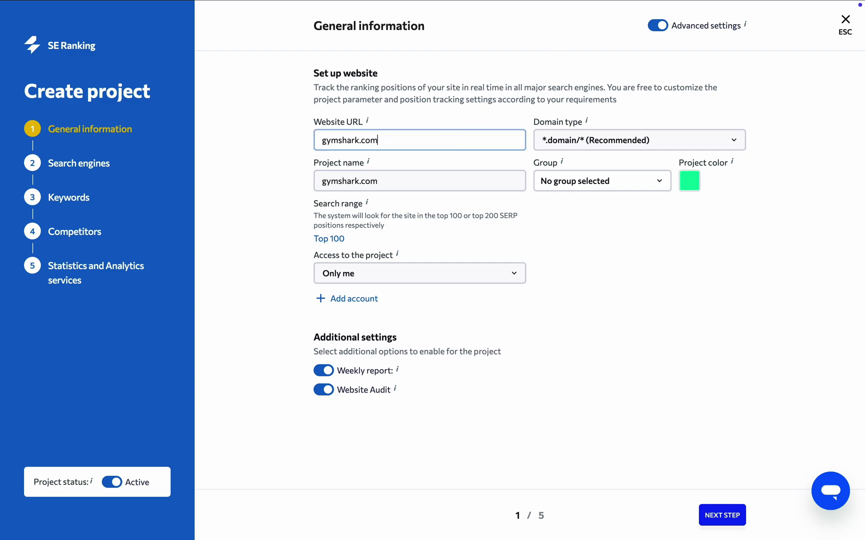
left_click(544, 142)
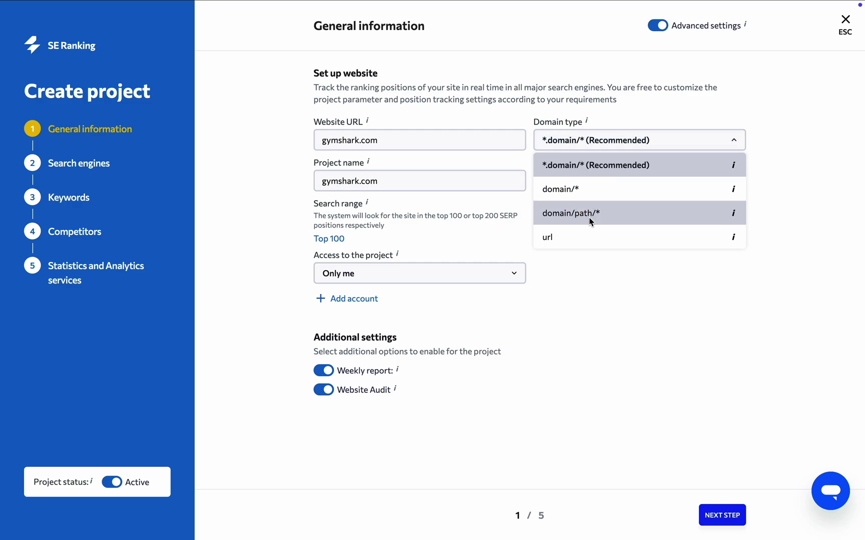
left_click(499, 188)
key("BackSpace")
key("BackSpace")
key("BackSpace")
key("BackSpace")
key("Home")
key("Delete")
type("G")
Step: Review project group and colour, keeping the search range at Top 100
left_click(612, 182)
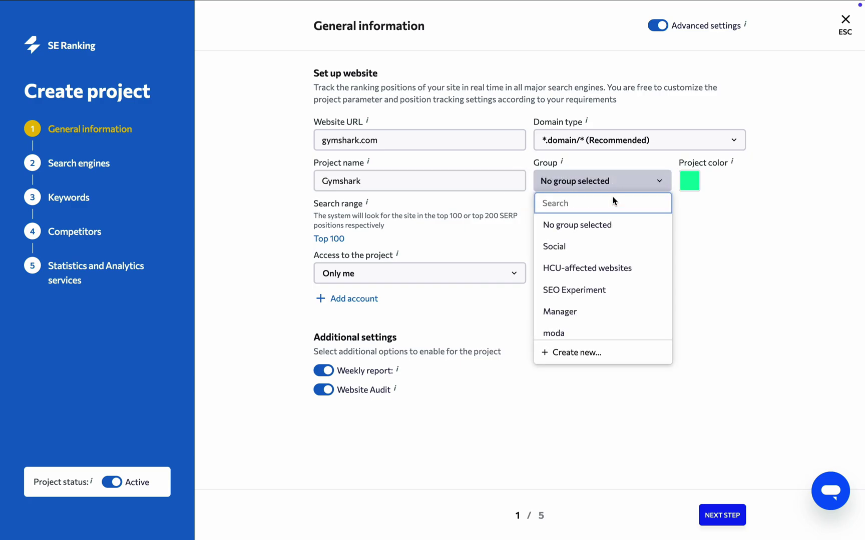
left_click(690, 178)
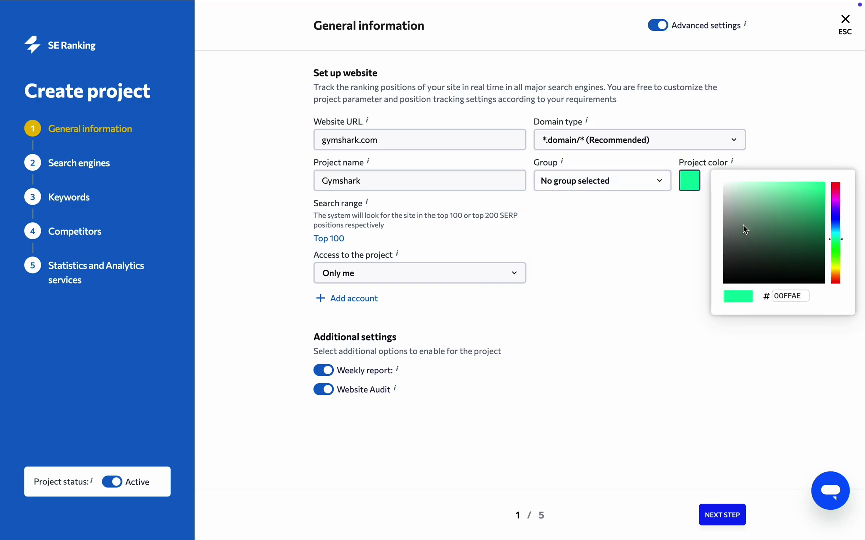
left_click(463, 229)
left_click(323, 239)
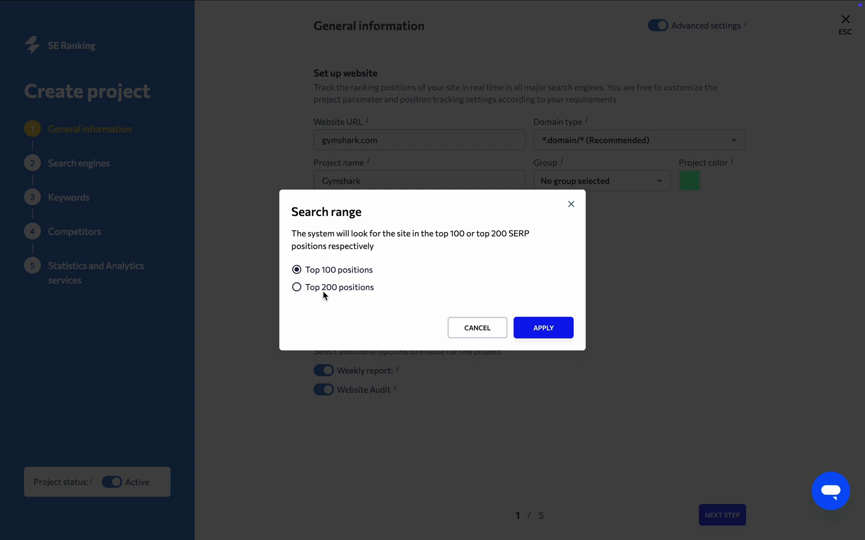
left_click(263, 251)
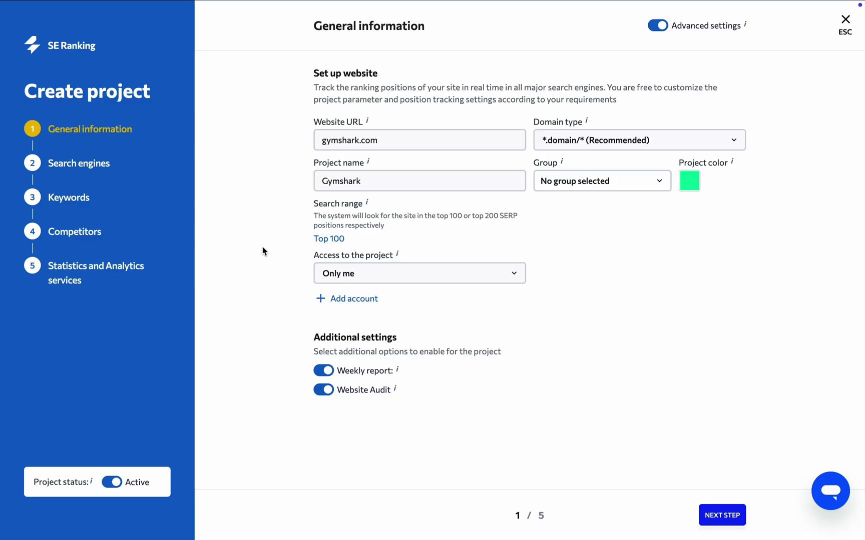
left_click(412, 268)
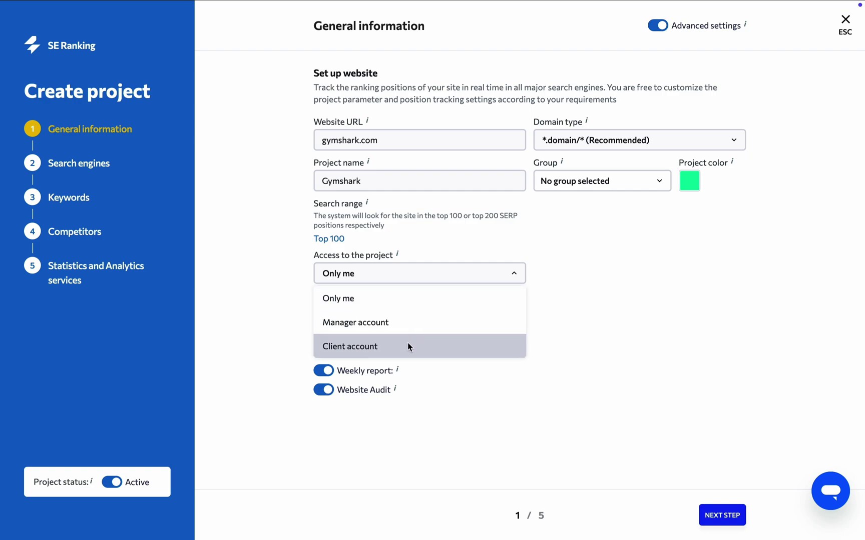
left_click(540, 306)
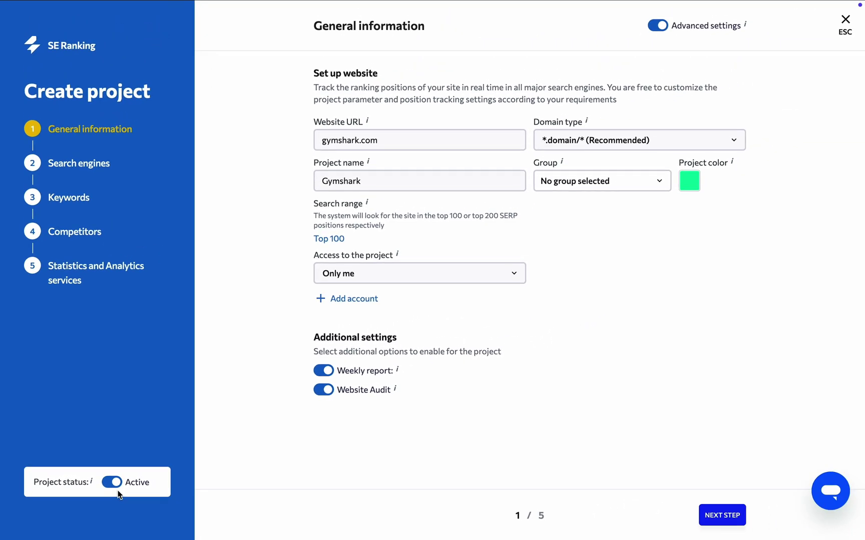
Step: Target Google, United States of America, location 10154, New York, and check interface languages
left_click(725, 519)
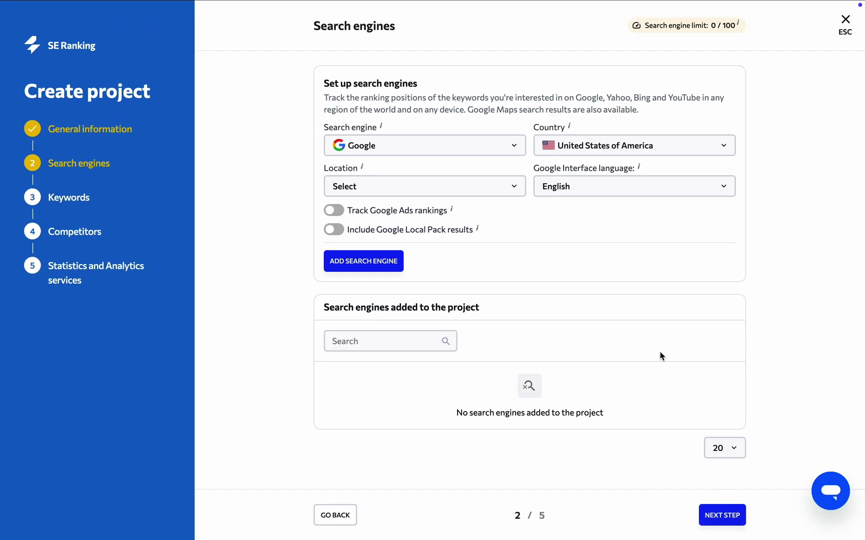
left_click(509, 151)
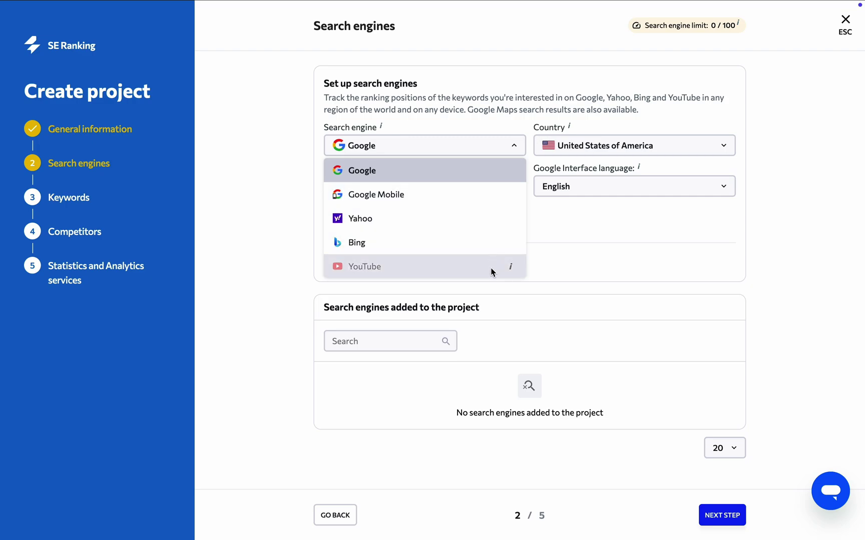
left_click(562, 151)
left_click(563, 151)
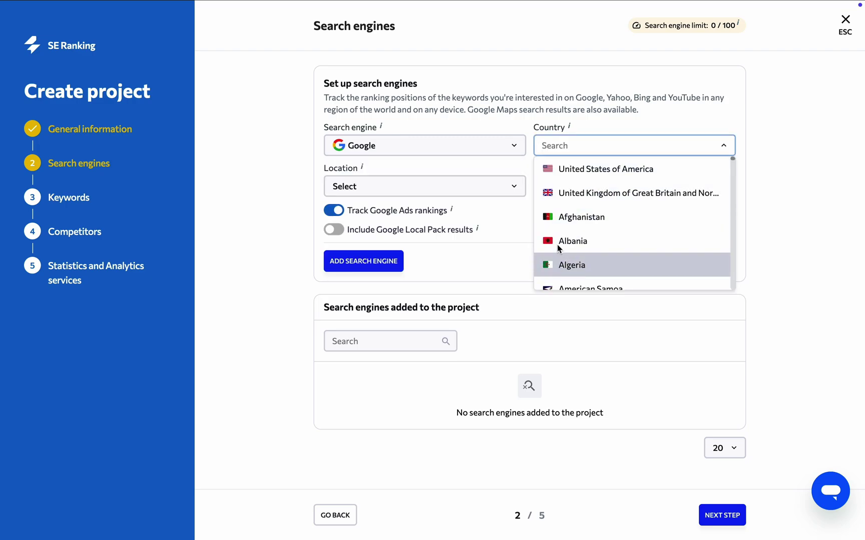
left_click(565, 171)
left_click(334, 187)
type("1")
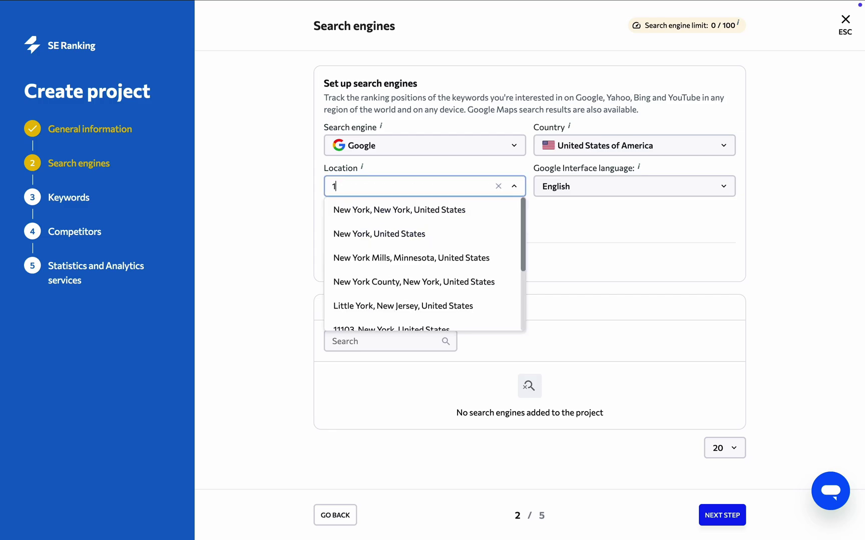
type("01")
left_click(415, 211)
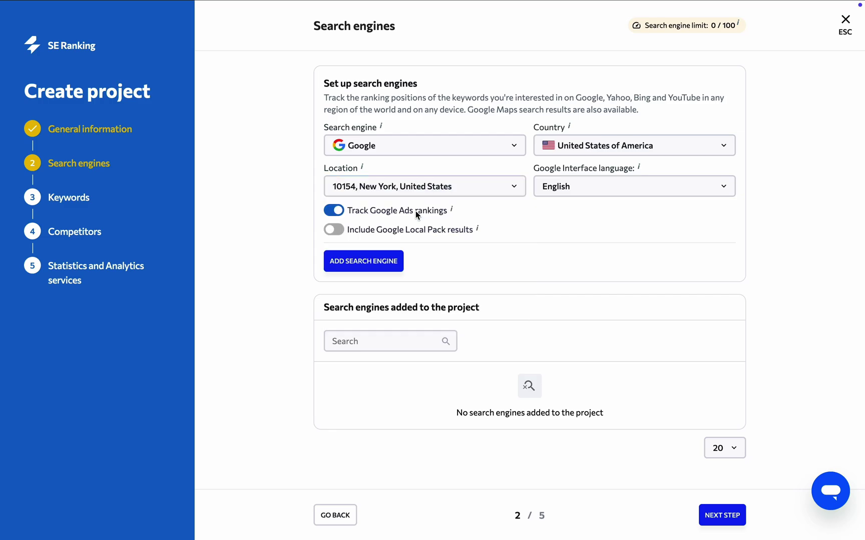
left_click(566, 187)
Step: Turn on Google Local Pack tracking and add the Google New York engine
left_click(338, 235)
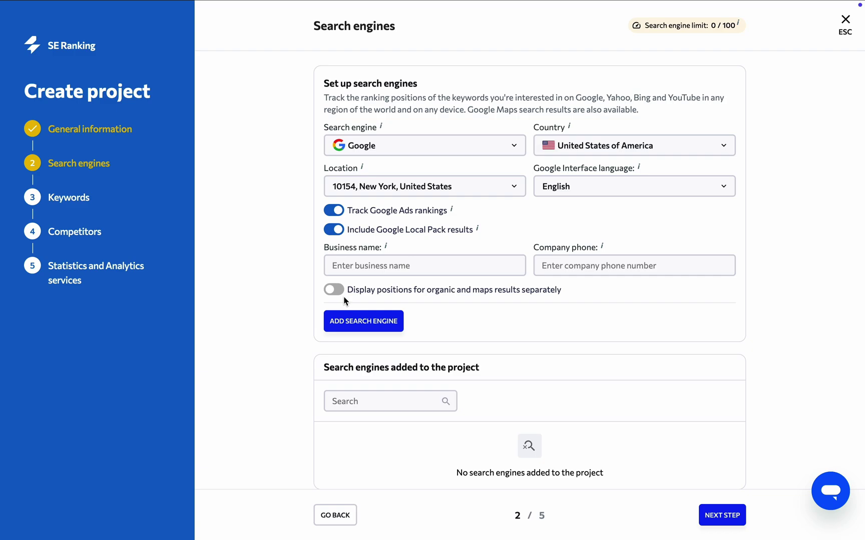
left_click(351, 266)
left_click(550, 266)
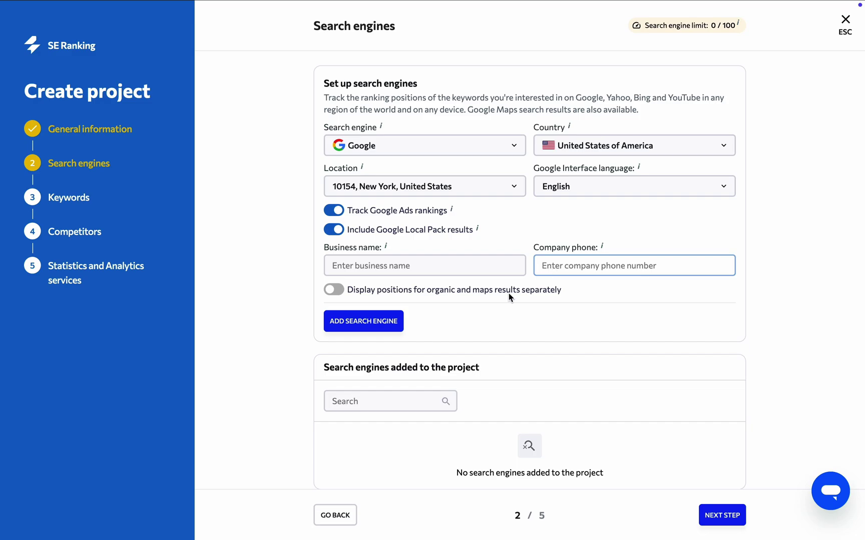
left_click(389, 321)
Step: Add a Google Mobile engine for London, England, United Kingdom
left_click(498, 145)
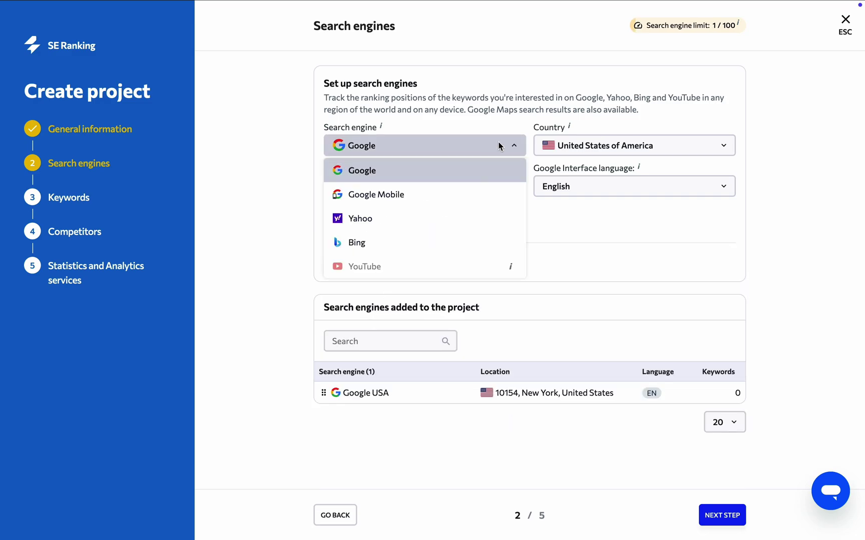
left_click(471, 194)
left_click(560, 145)
left_click(573, 198)
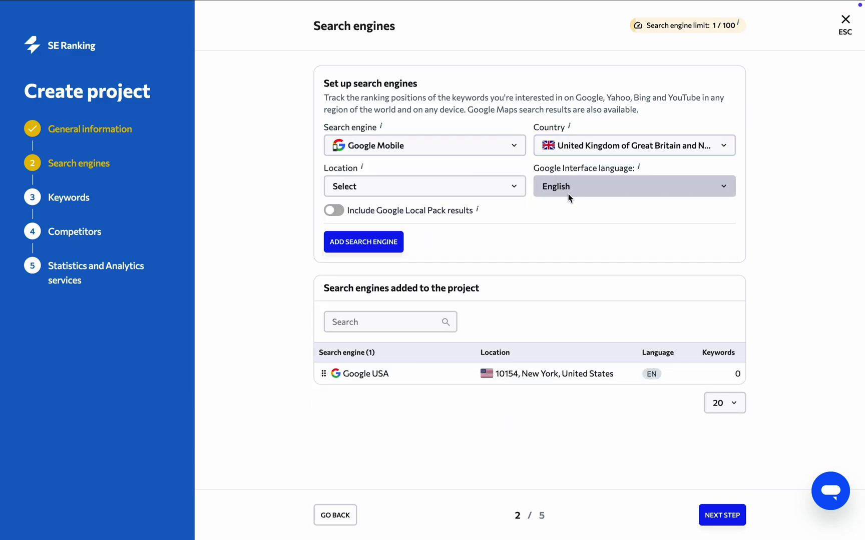
left_click(481, 190)
type("London")
left_click(480, 208)
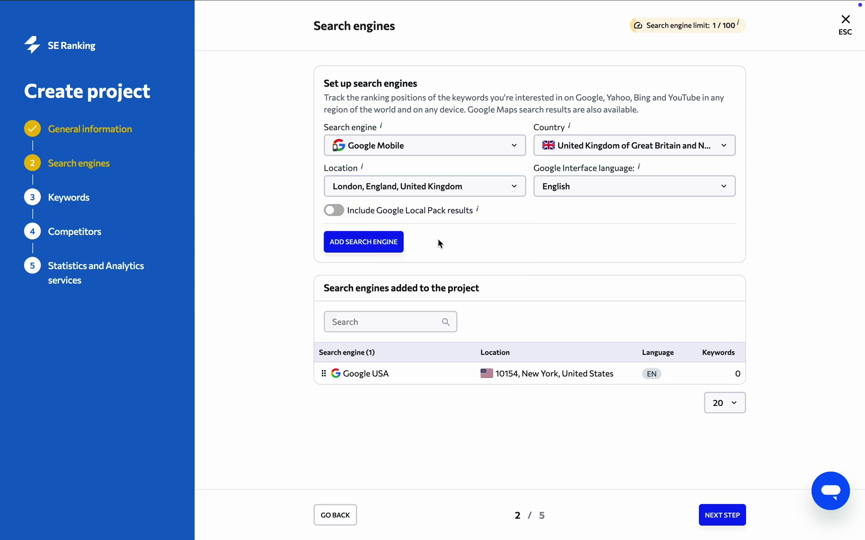
left_click(381, 242)
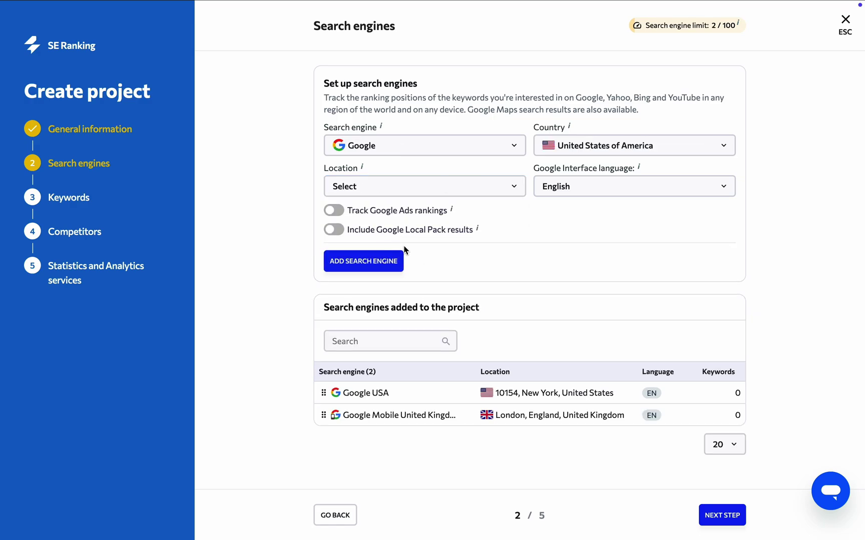
left_click(719, 514)
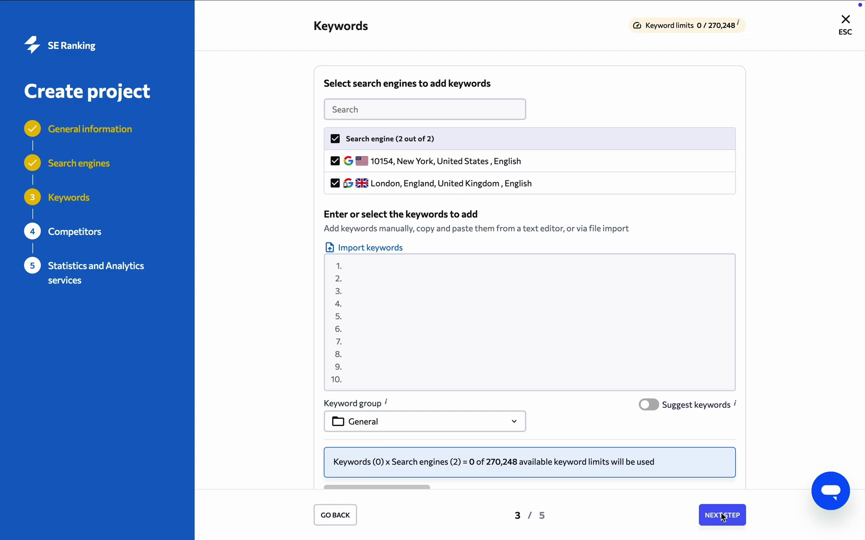
Step: Look at the keyword import options and close them without importing anything
left_click(589, 272)
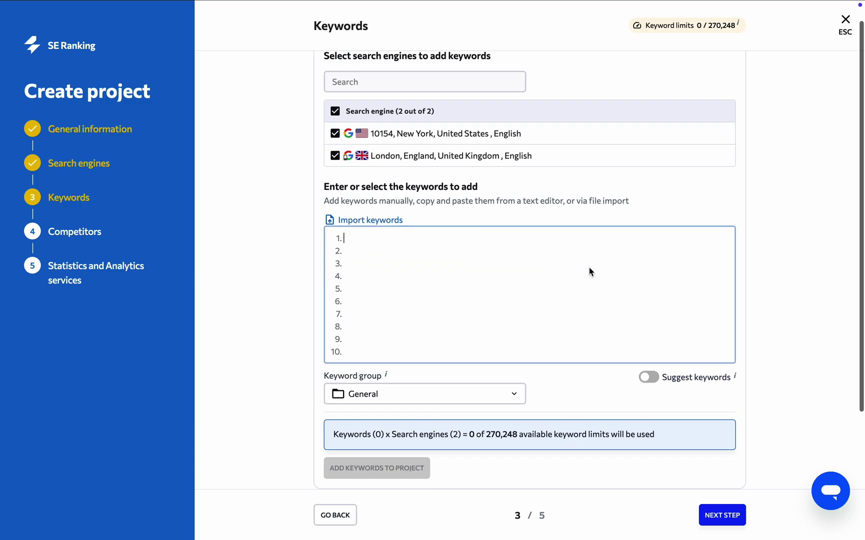
left_click(382, 220)
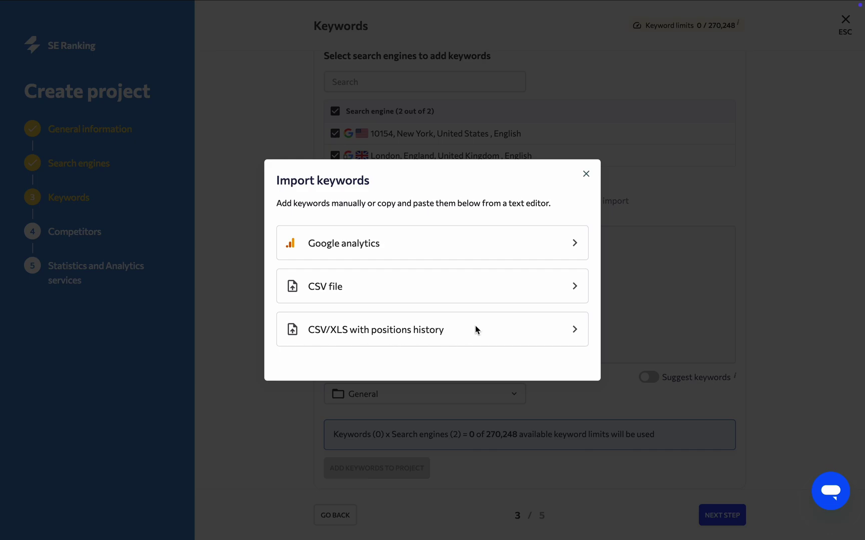
left_click(604, 281)
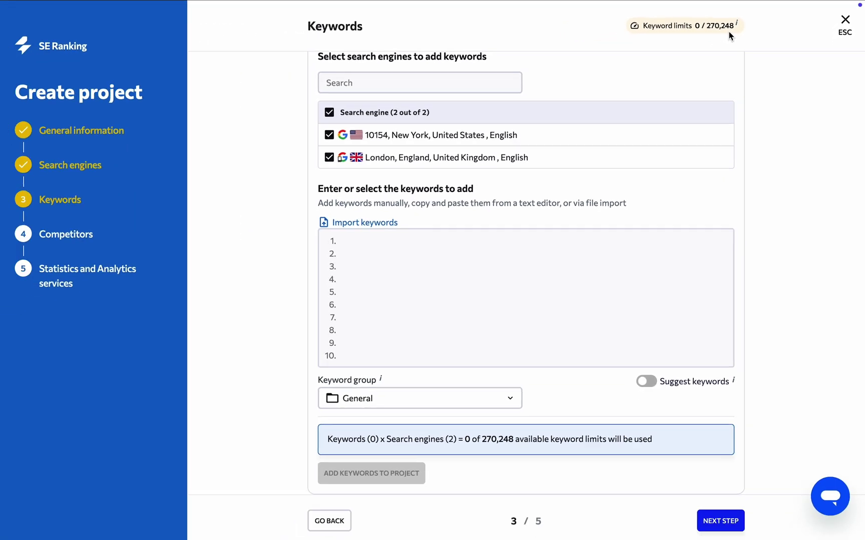
Step: Add suggested keywords bicep workouts, tricep muscle exercises, train shoulders, biceps exercise workout for New York only
left_click(651, 376)
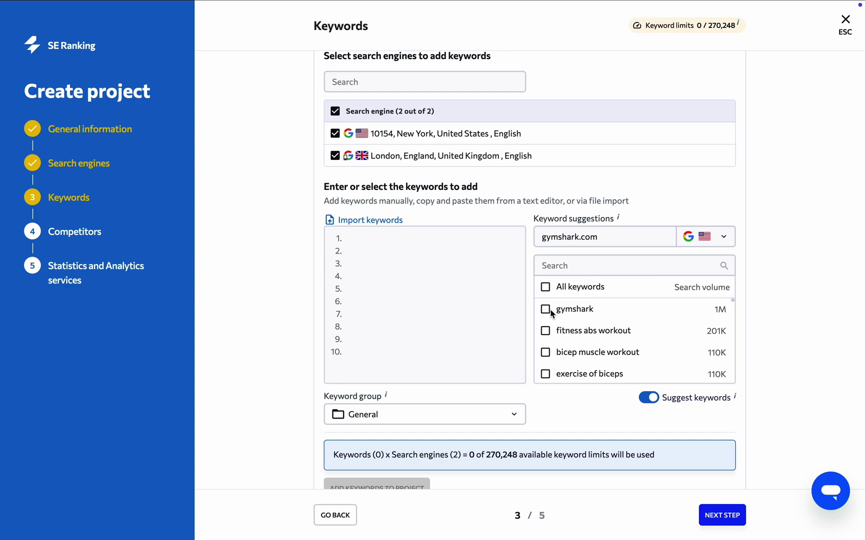
scroll(552, 314, "down", 1)
scroll(551, 312, "down", 2)
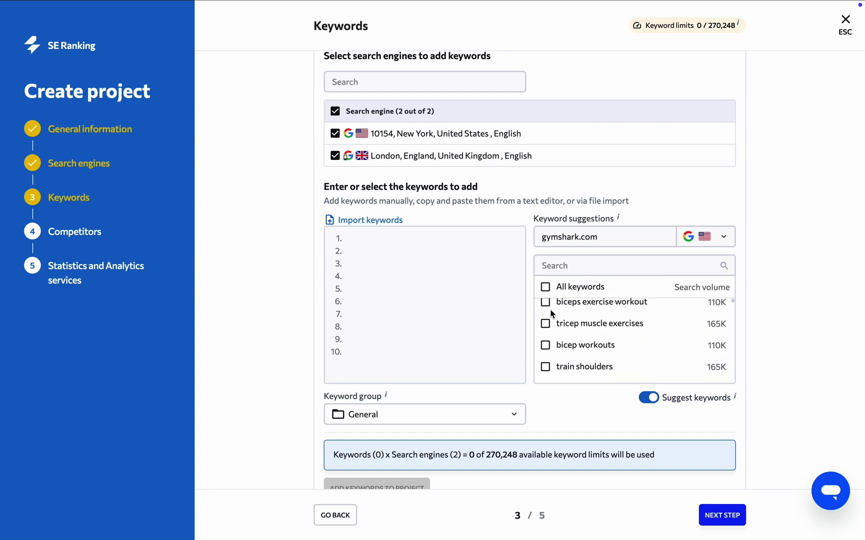
left_click(483, 422)
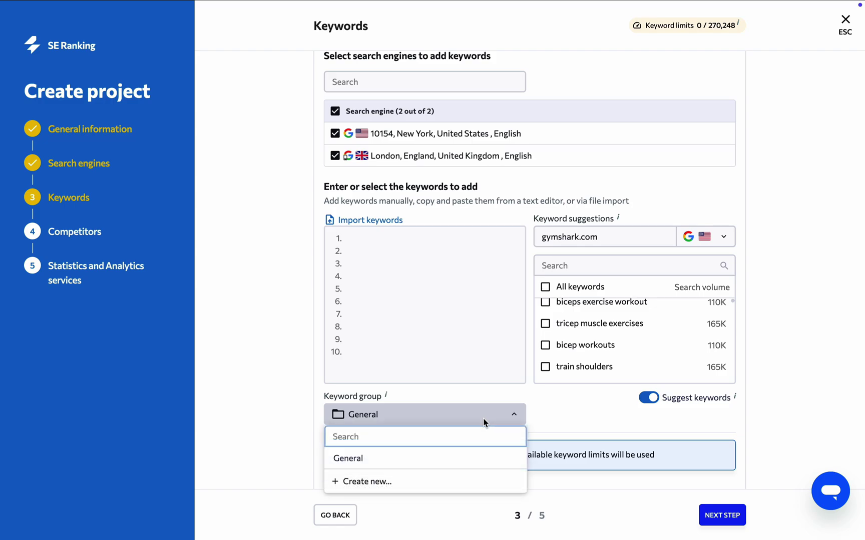
left_click(489, 396)
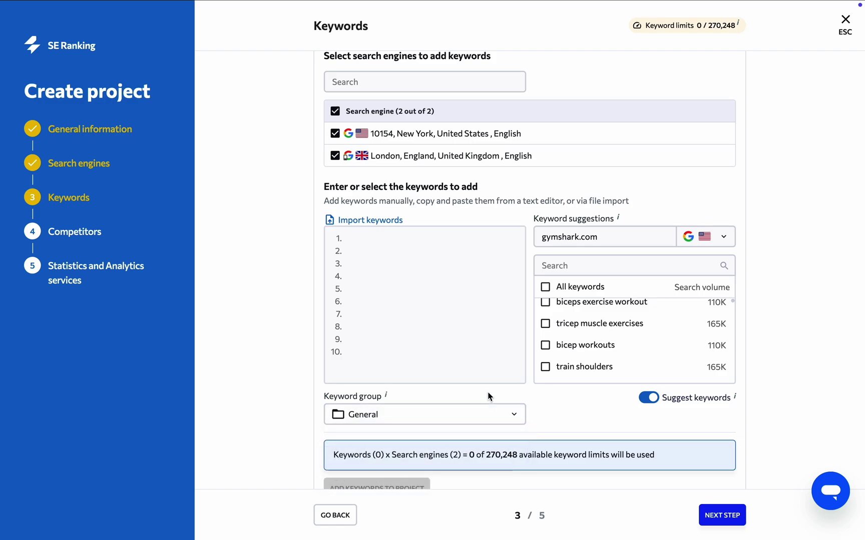
left_click(545, 345)
left_click(545, 324)
left_click(546, 368)
left_click(545, 303)
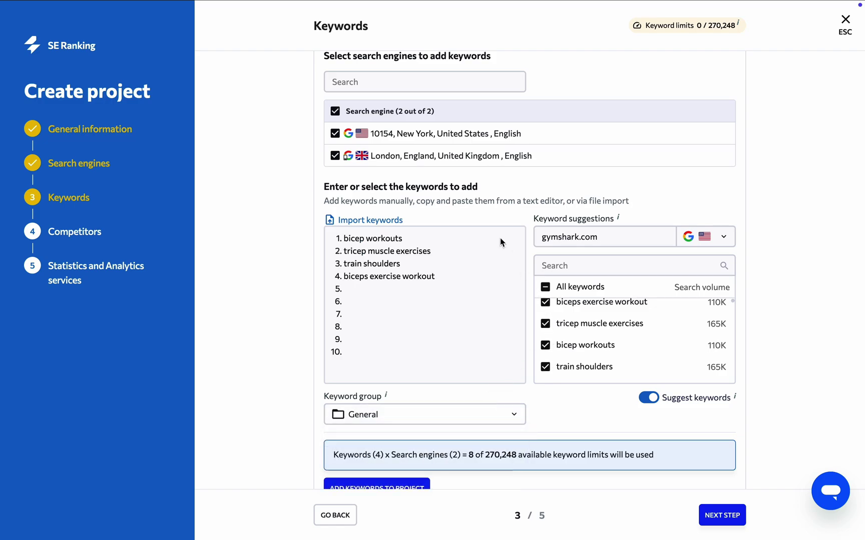
left_click(335, 155)
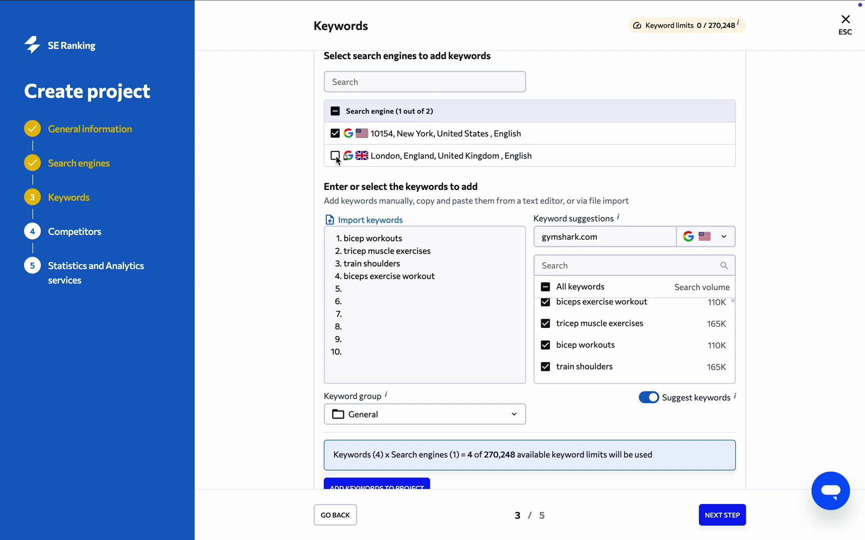
scroll(336, 157, "down", 5)
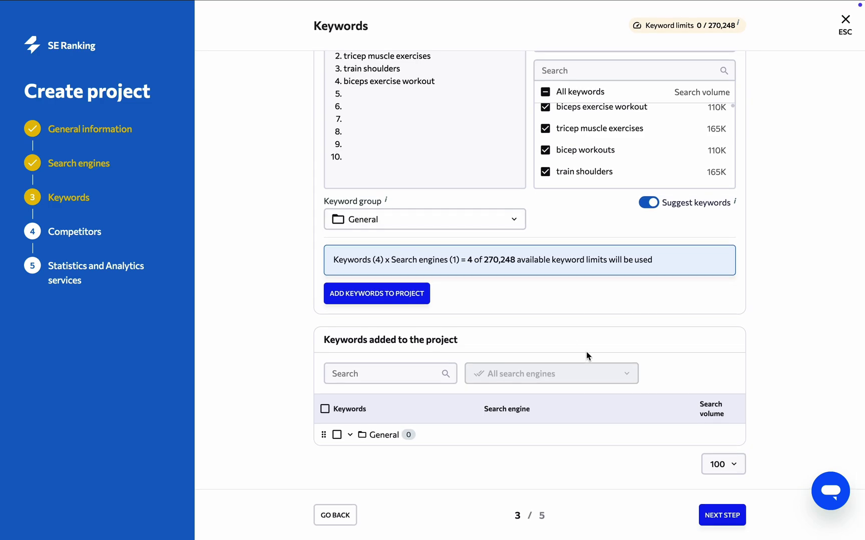
Step: Enter dickssportinggoods.com and verywellfit.com on separate lines and add them as competitors
left_click(725, 517)
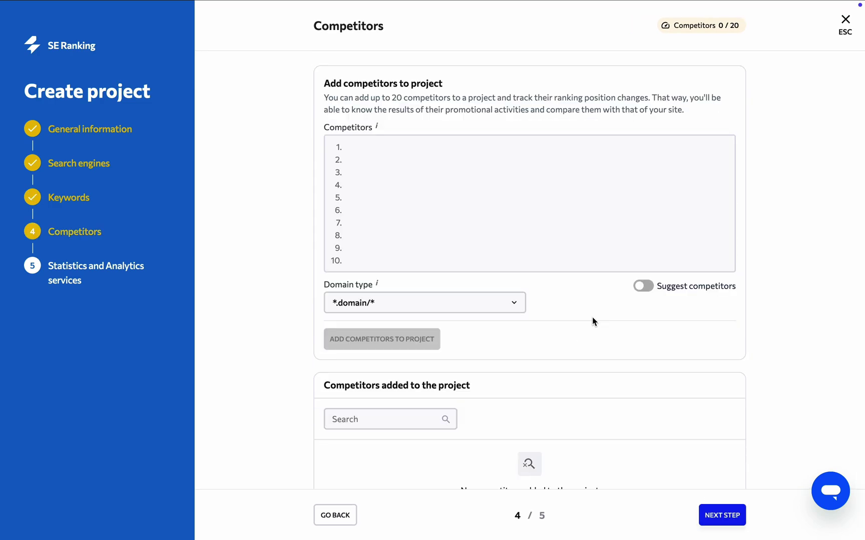
left_click(404, 146)
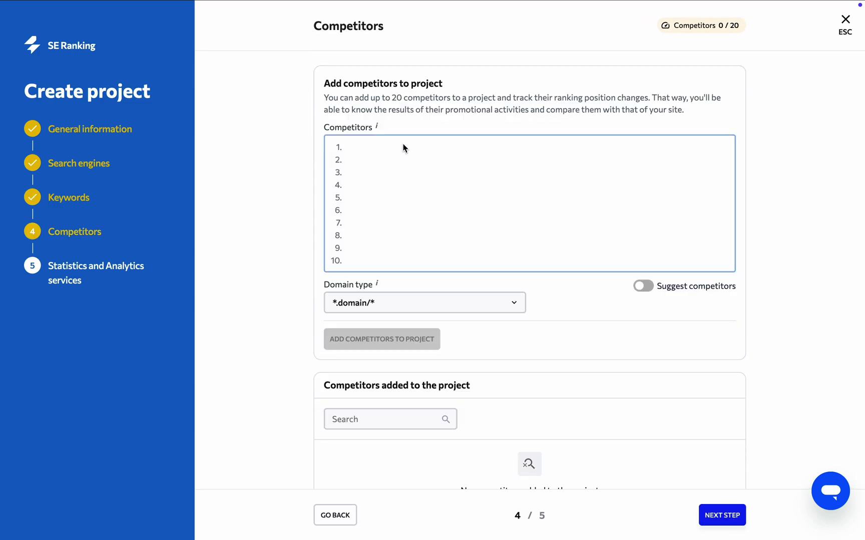
type("dickssportinggoods.com")
key("Return")
type("ver")
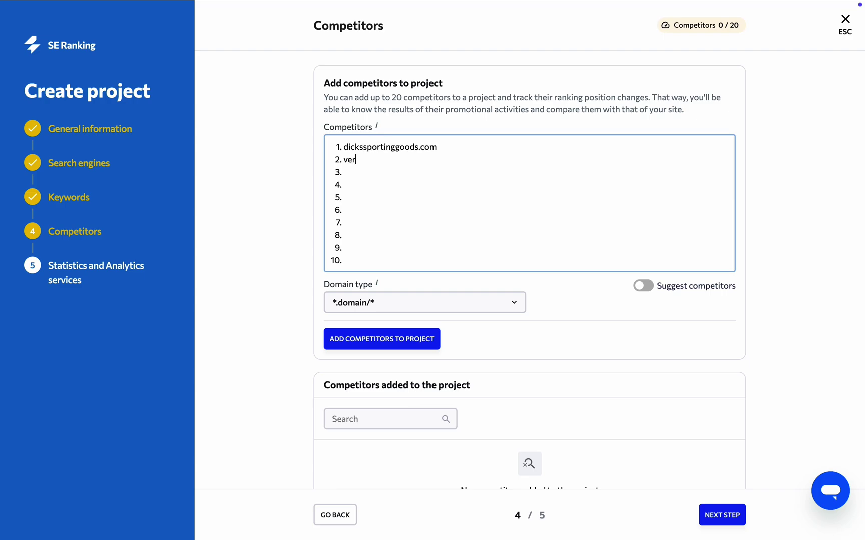
type("ywellfit.com")
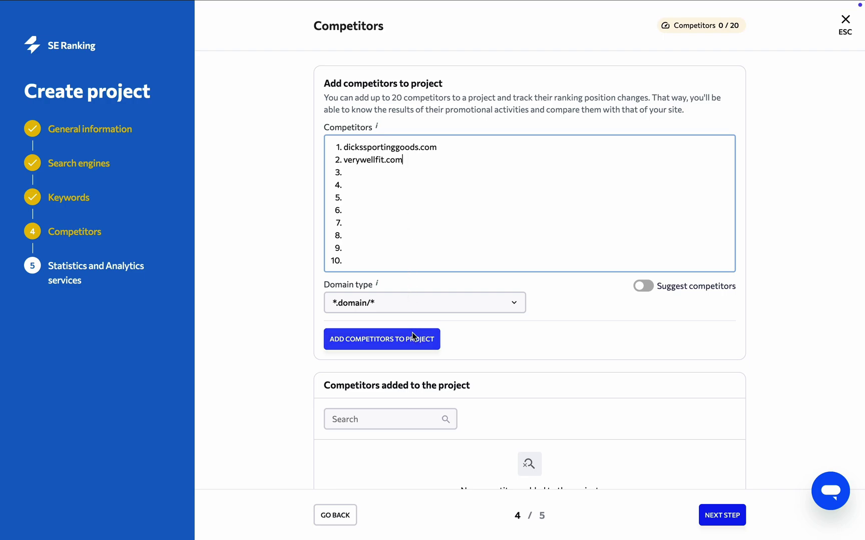
left_click(412, 333)
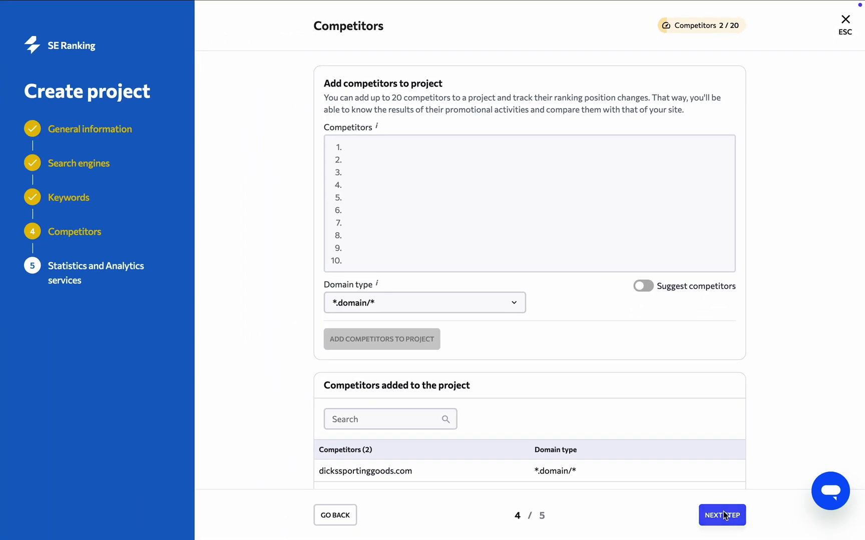
left_click(724, 515)
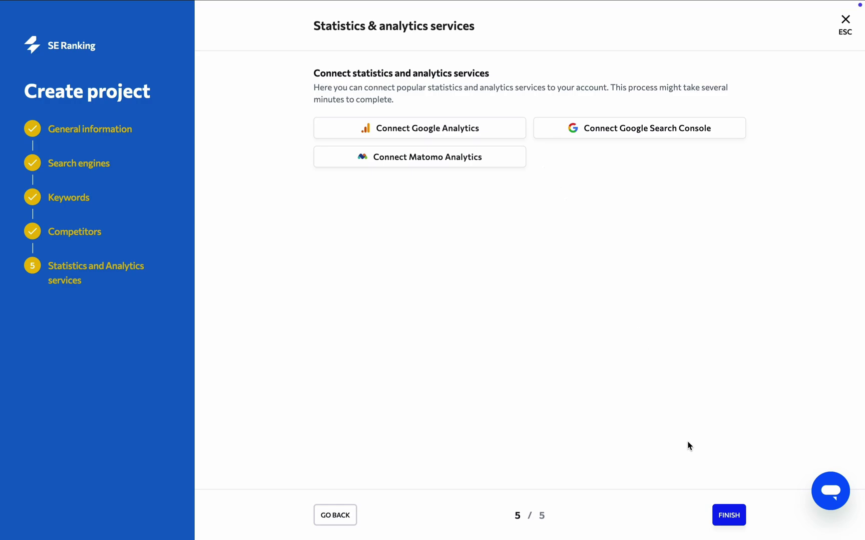
Step: Finish the wizard without connecting any statistics or analytics services
left_click(729, 516)
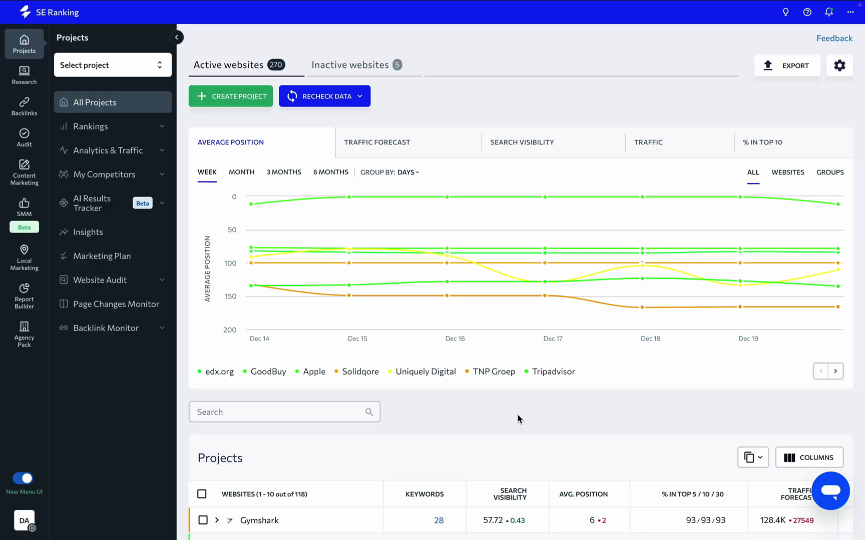
Step: Scroll to the projects table showing Gymshark with 28 keywords and average position 6
scroll(518, 417, "down", 5)
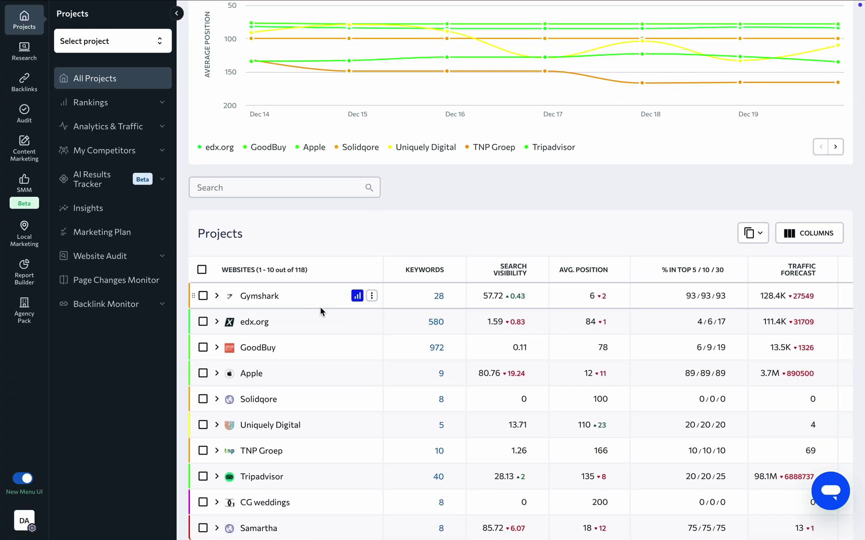